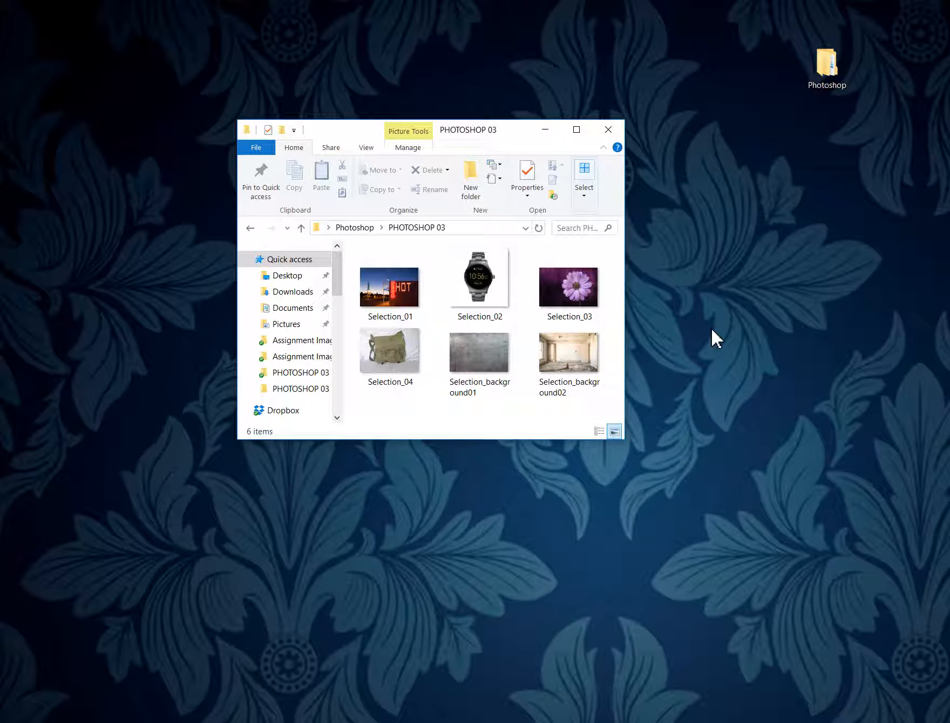
# Step: Close the folder window, switch to Photoshop and open Selection_01 from the desktop's Photoshop > PHOTOSHOP 03 folder
pyautogui.click(609, 131)
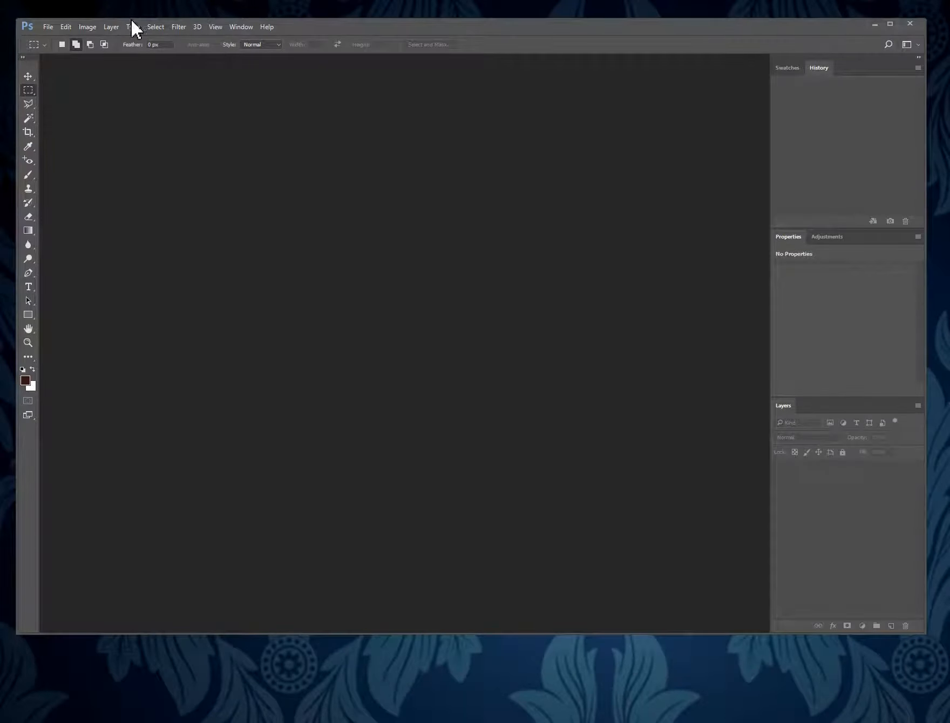
pyautogui.click(51, 27)
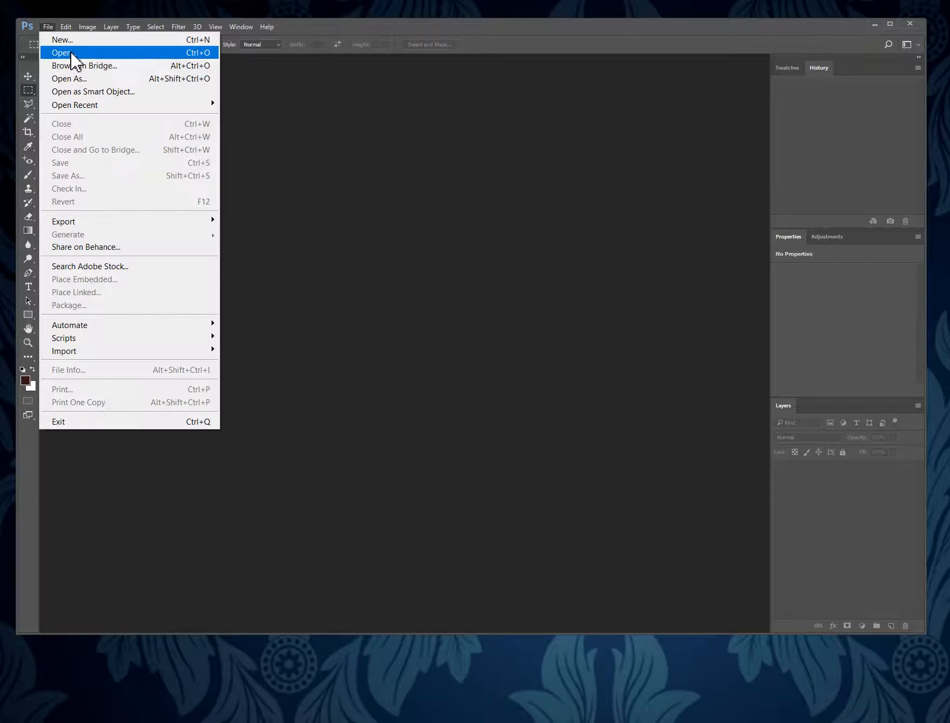
pyautogui.click(74, 55)
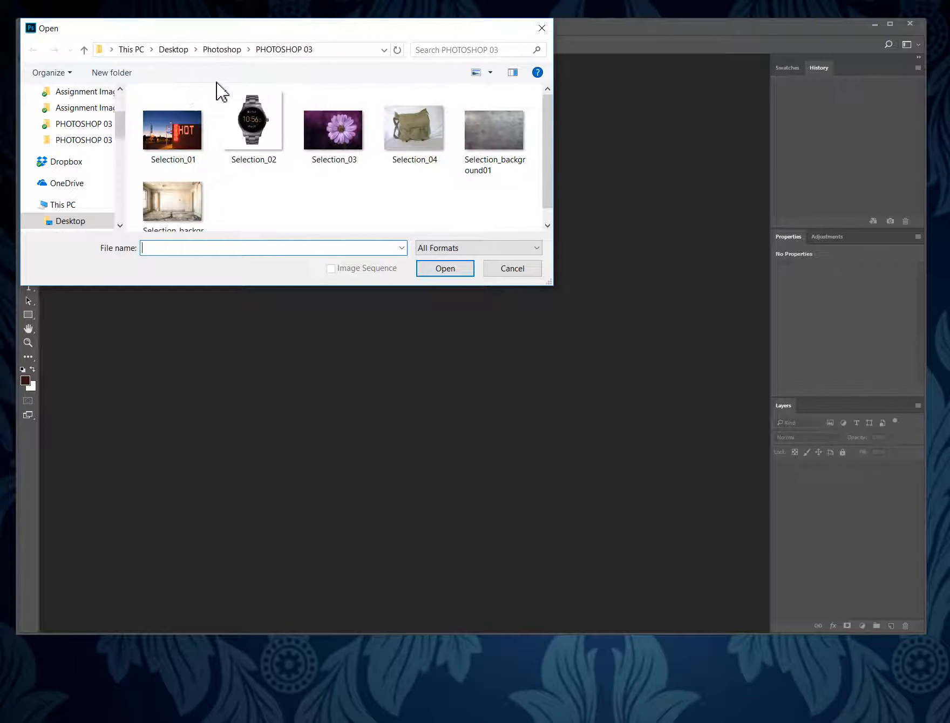
pyautogui.click(180, 52)
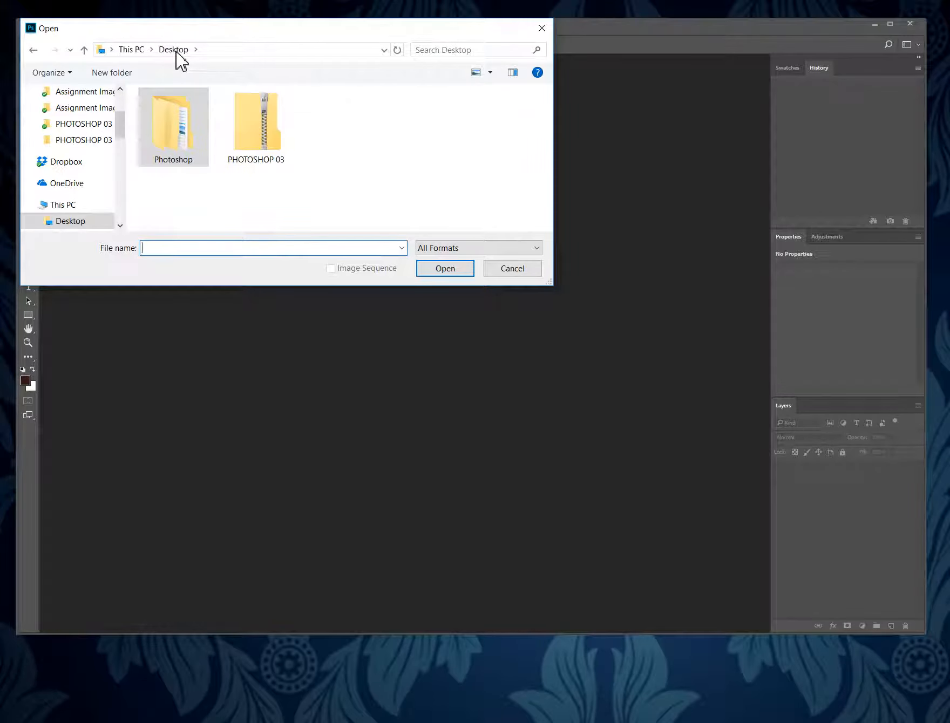
pyautogui.doubleClick(184, 132)
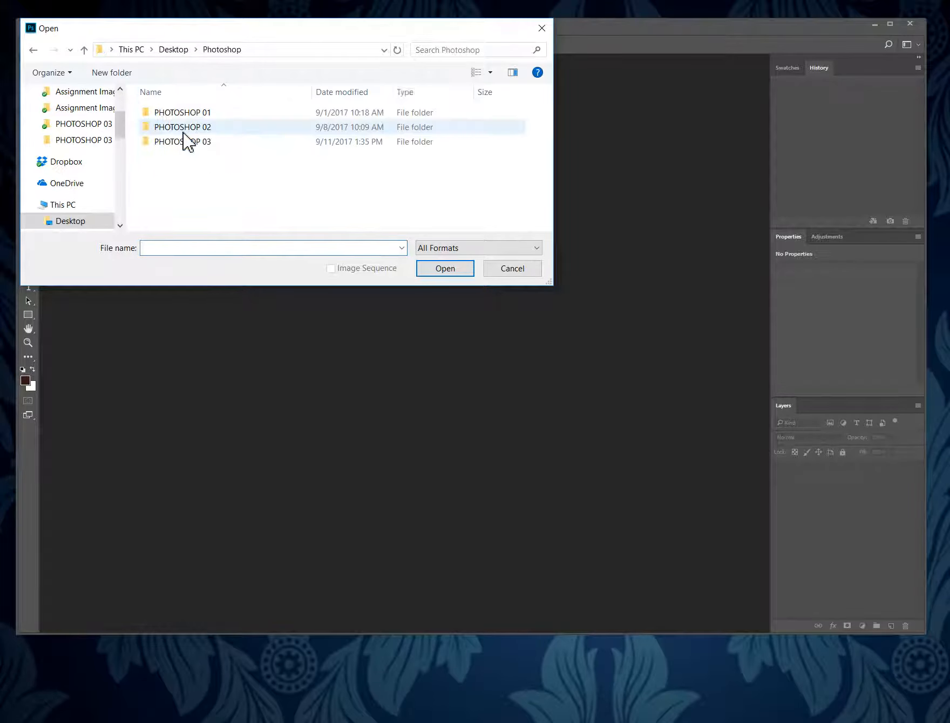
pyautogui.doubleClick(204, 144)
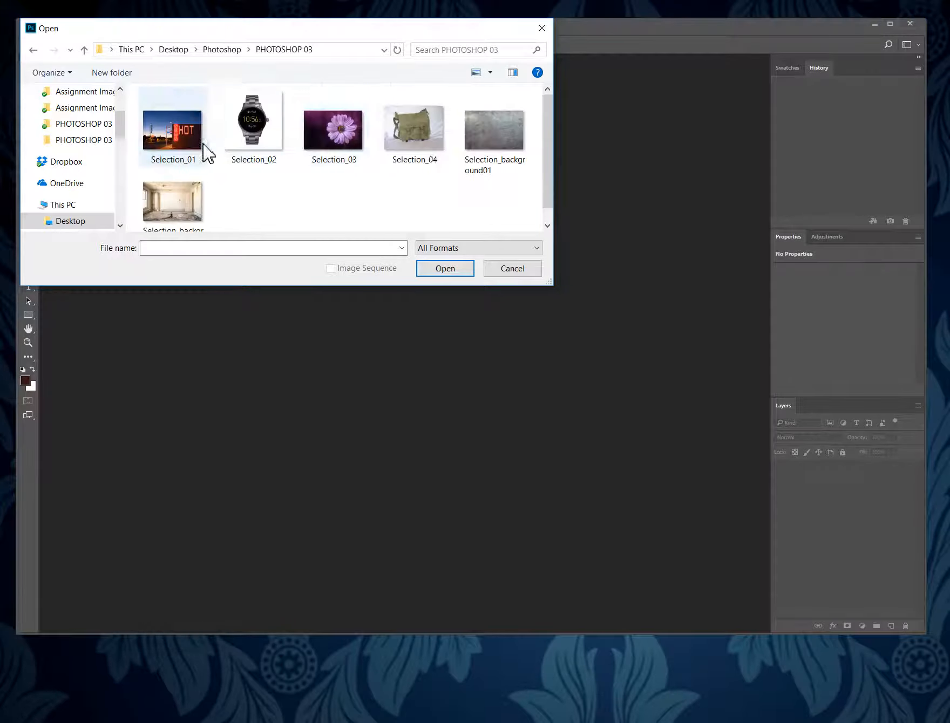
pyautogui.click(186, 151)
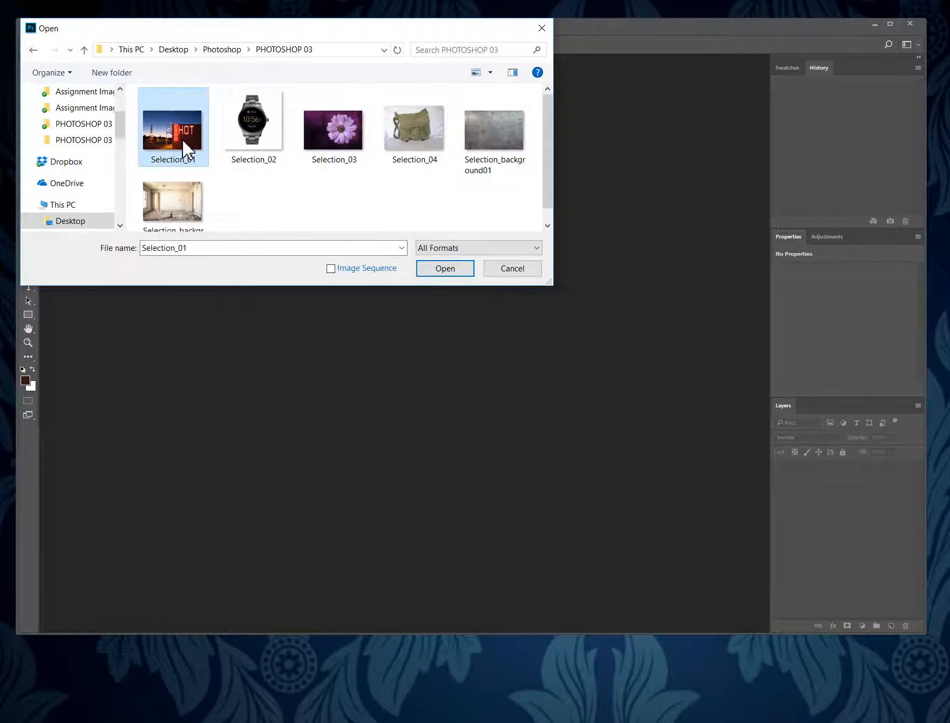
pyautogui.click(458, 272)
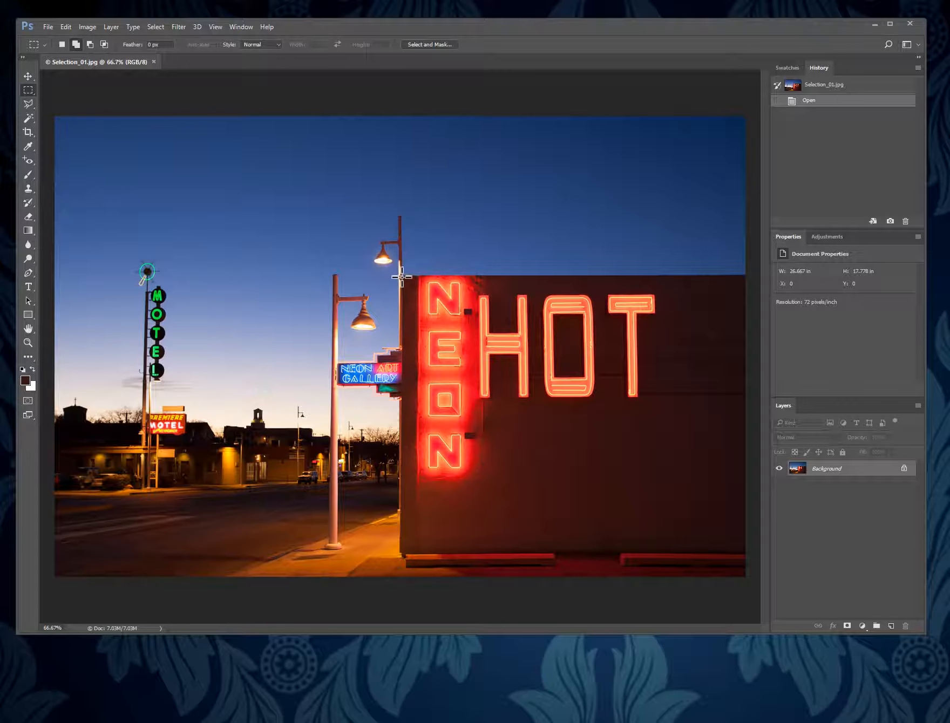
# Step: Select the wall area containing the NEON and HOT signs with the Rectangular Marquee tool, starting at the building's upper corner
pyautogui.rightClick(31, 90)
pyautogui.click(88, 92)
pyautogui.moveTo(400, 278); pyautogui.dragTo(467, 493)
pyautogui.moveTo(629, 486); pyautogui.dragTo(681, 481)
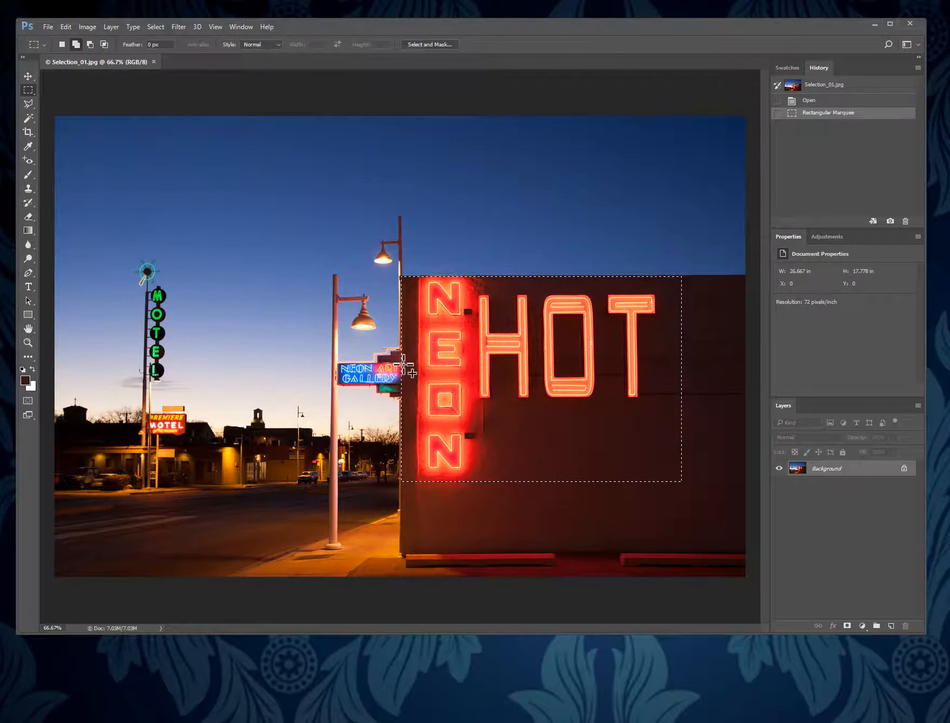
# Step: Add a rectangle around the blue Neon Art Gallery sign to the existing selection, using the Rectangular Marquee in Add to Selection mode
pyautogui.click(29, 343)
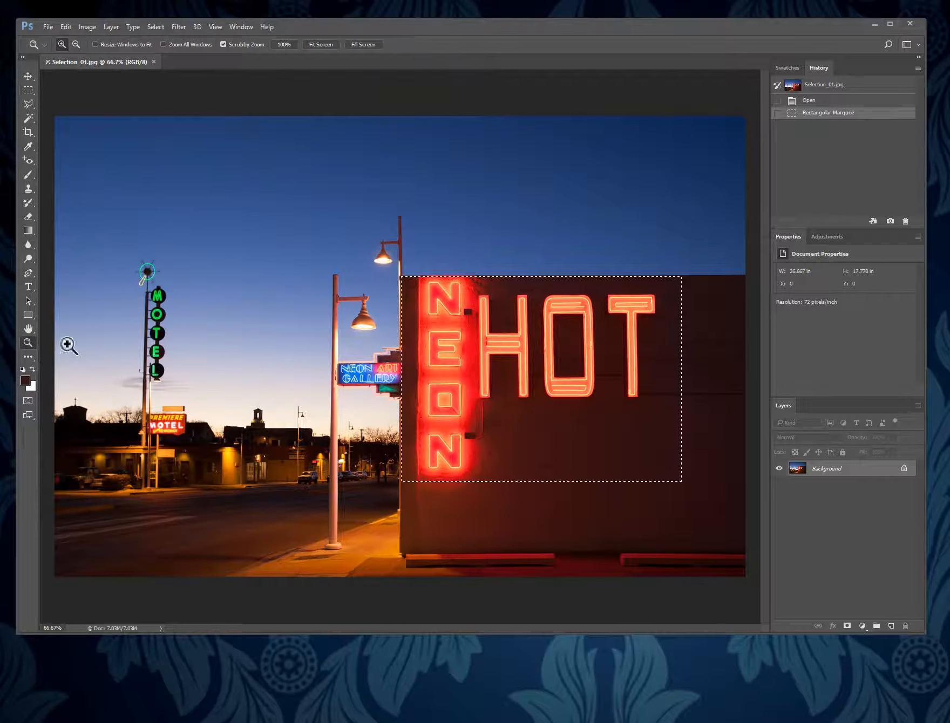
pyautogui.click(385, 376)
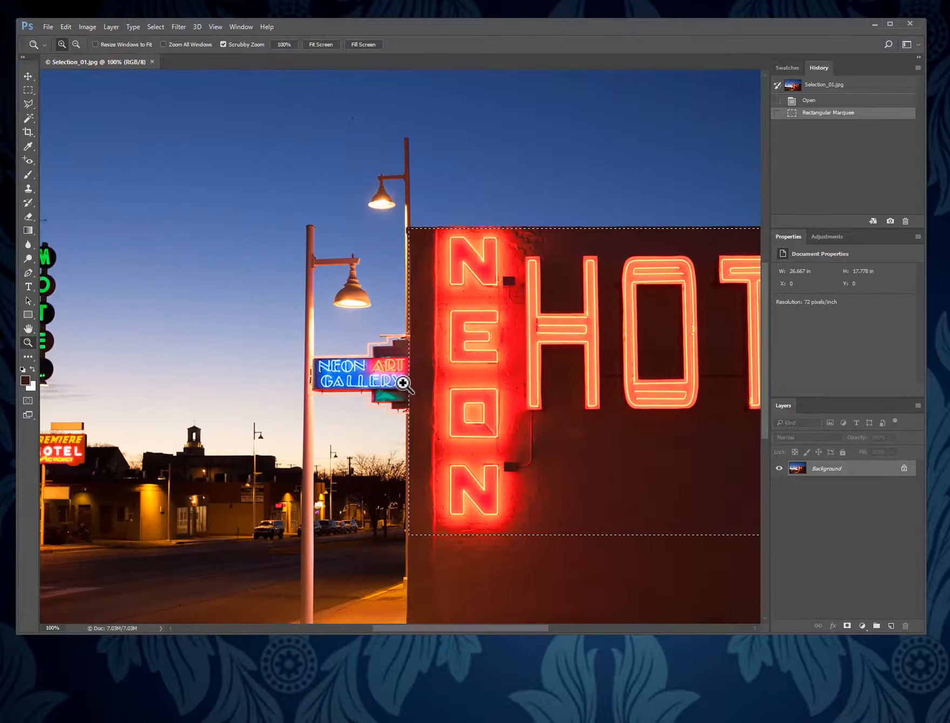
pyautogui.click(400, 381)
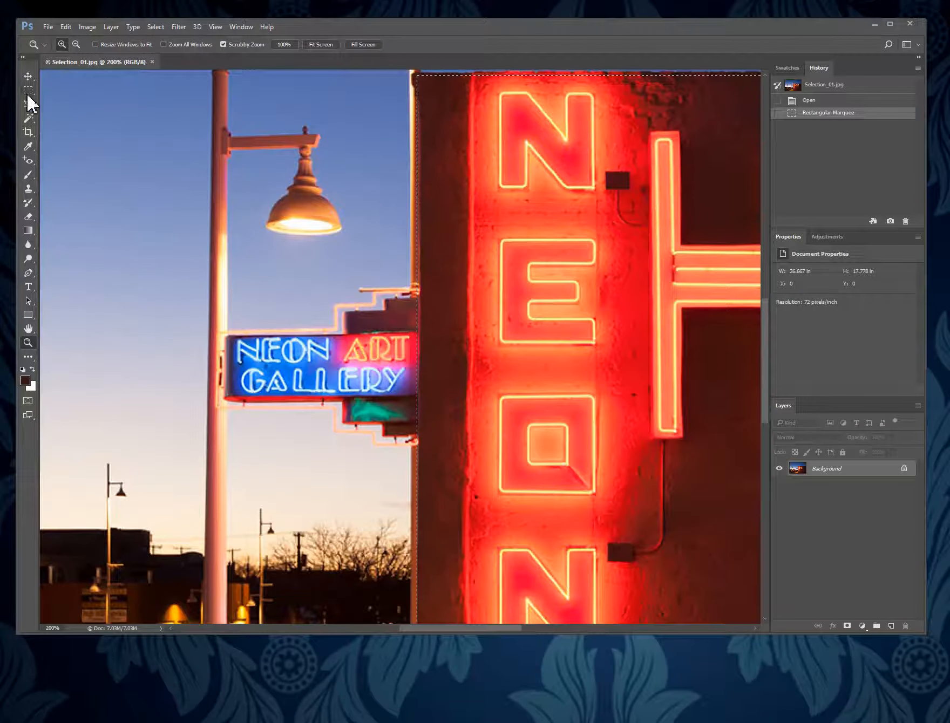
pyautogui.moveTo(28, 89); pyautogui.dragTo(69, 89)
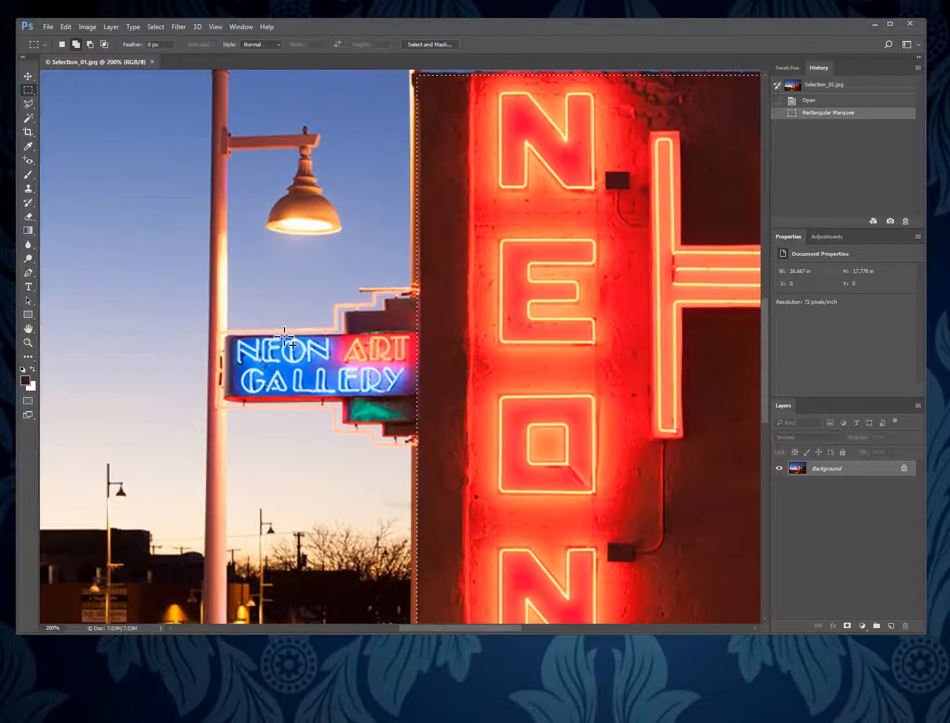
pyautogui.moveTo(29, 104); pyautogui.dragTo(79, 113)
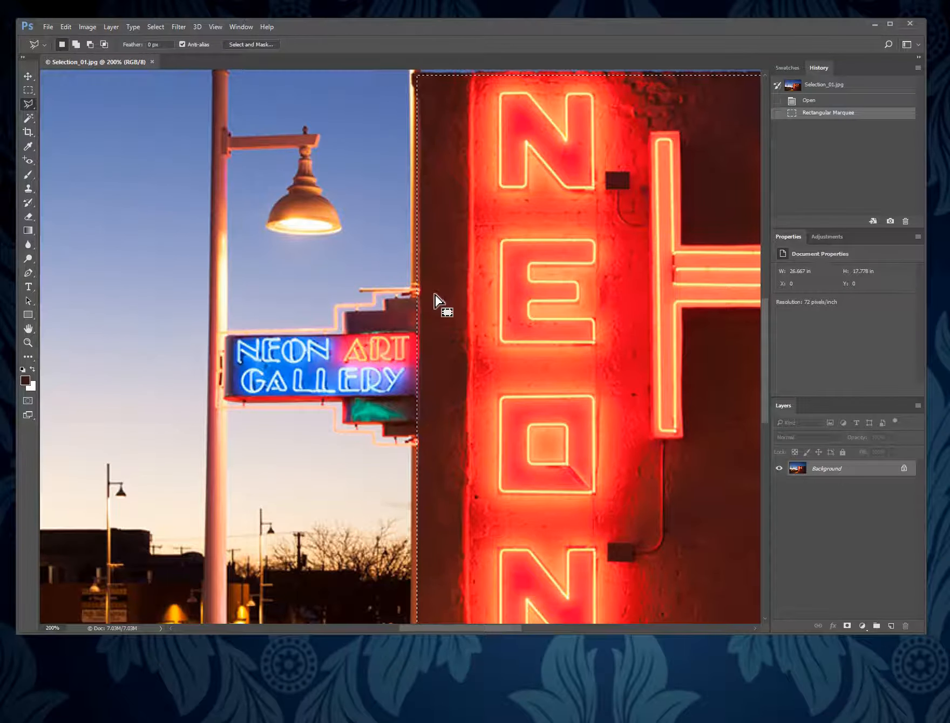
pyautogui.press('shift')
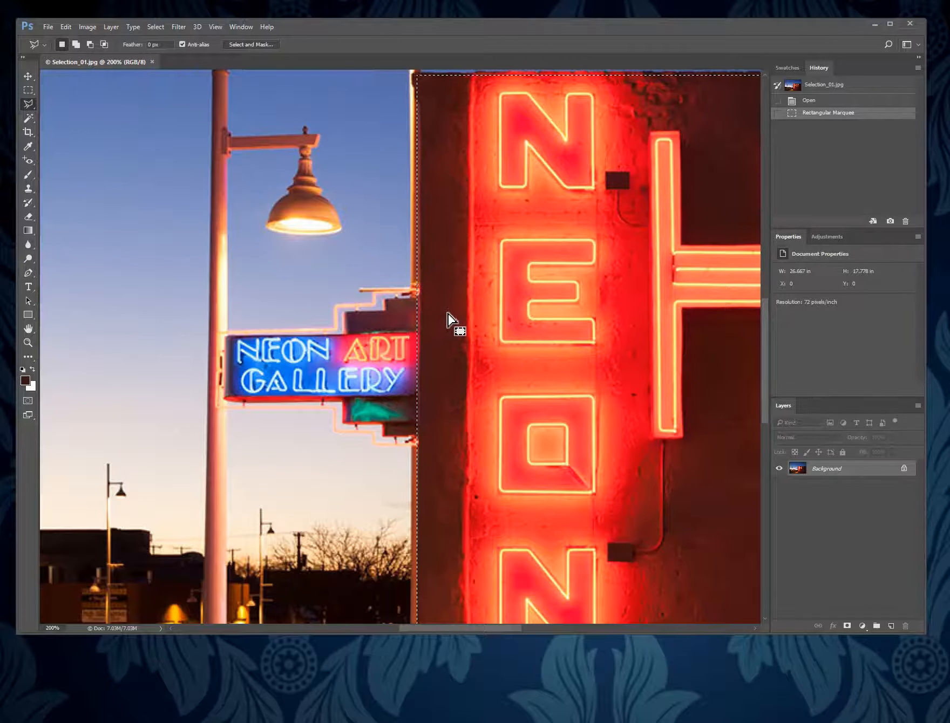
pyautogui.press('shift')
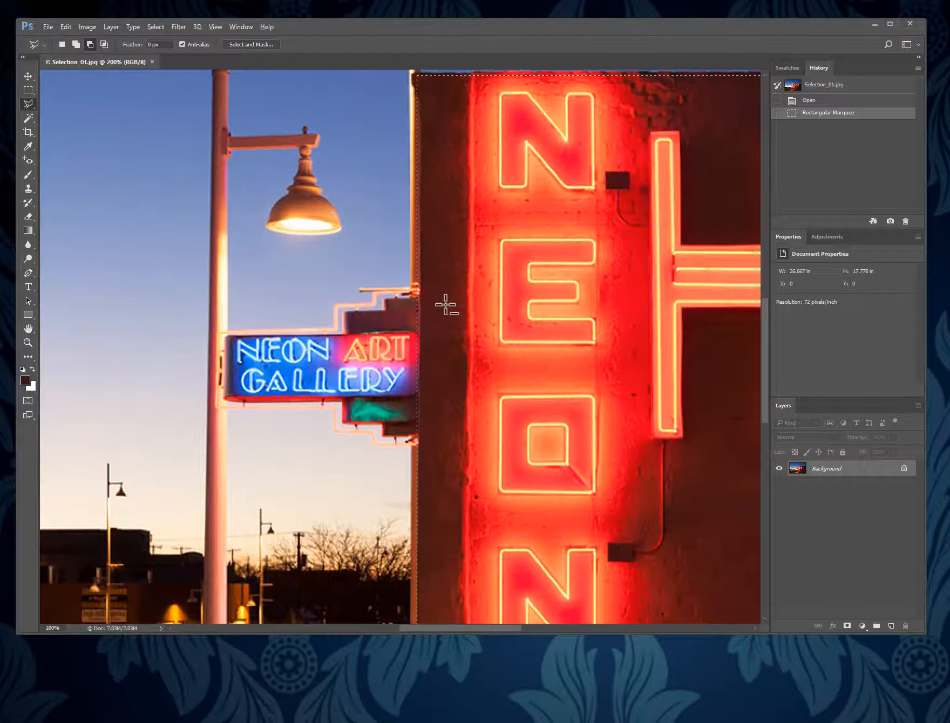
pyautogui.click(76, 45)
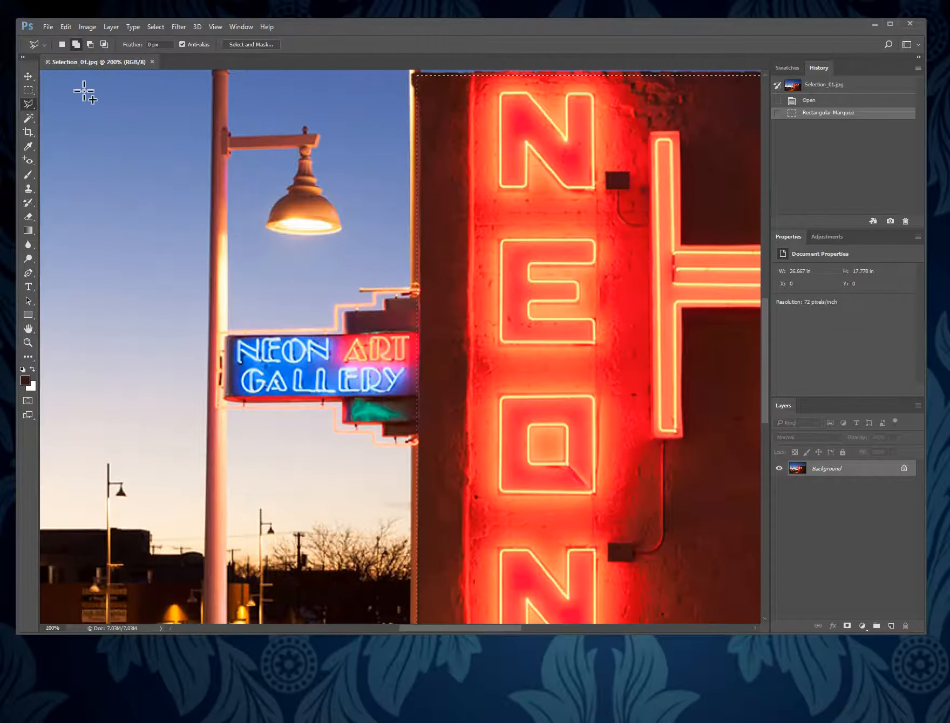
pyautogui.click(29, 91)
pyautogui.click(65, 91)
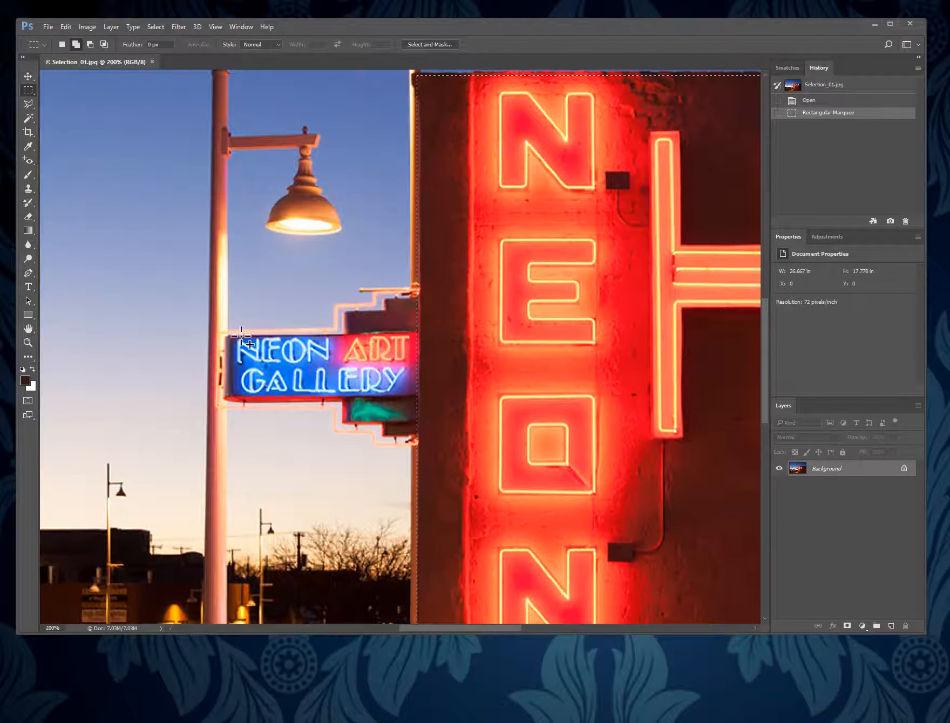
pyautogui.moveTo(228, 335); pyautogui.dragTo(435, 395)
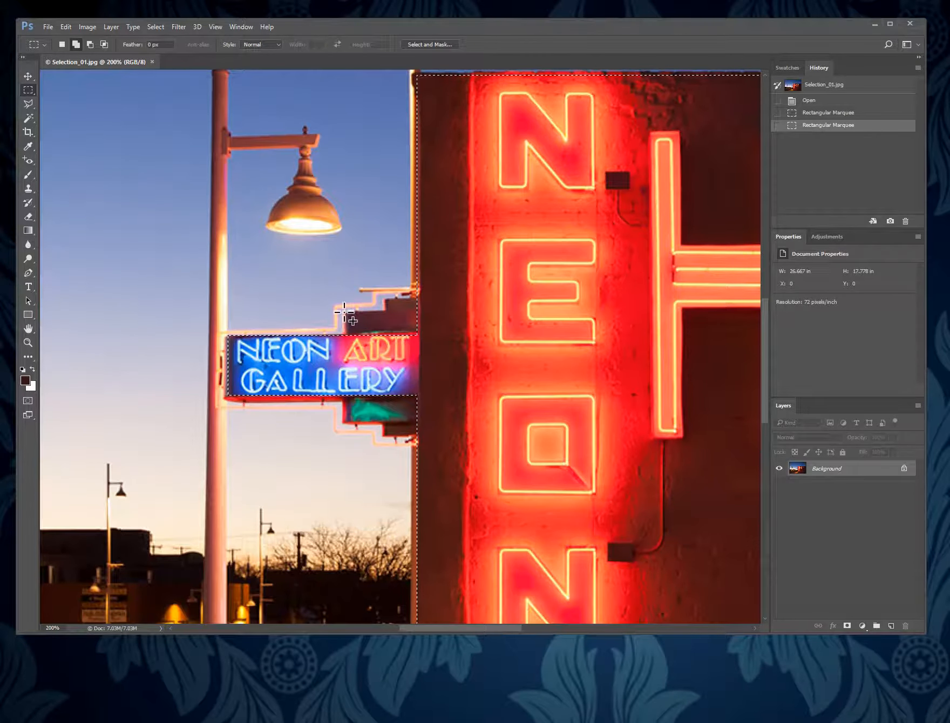
# Step: Add the stepped sections above and below the Neon Art Gallery sign to the selection with two more rectangular marquees
pyautogui.moveTo(374, 422); pyautogui.dragTo(430, 422)
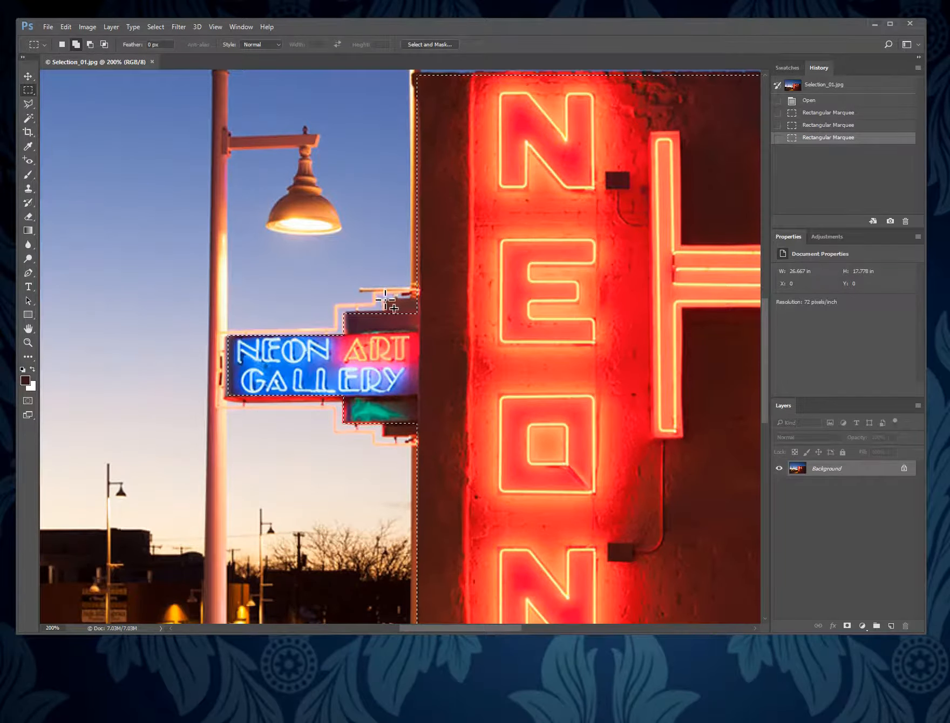
pyautogui.moveTo(394, 433); pyautogui.dragTo(446, 434)
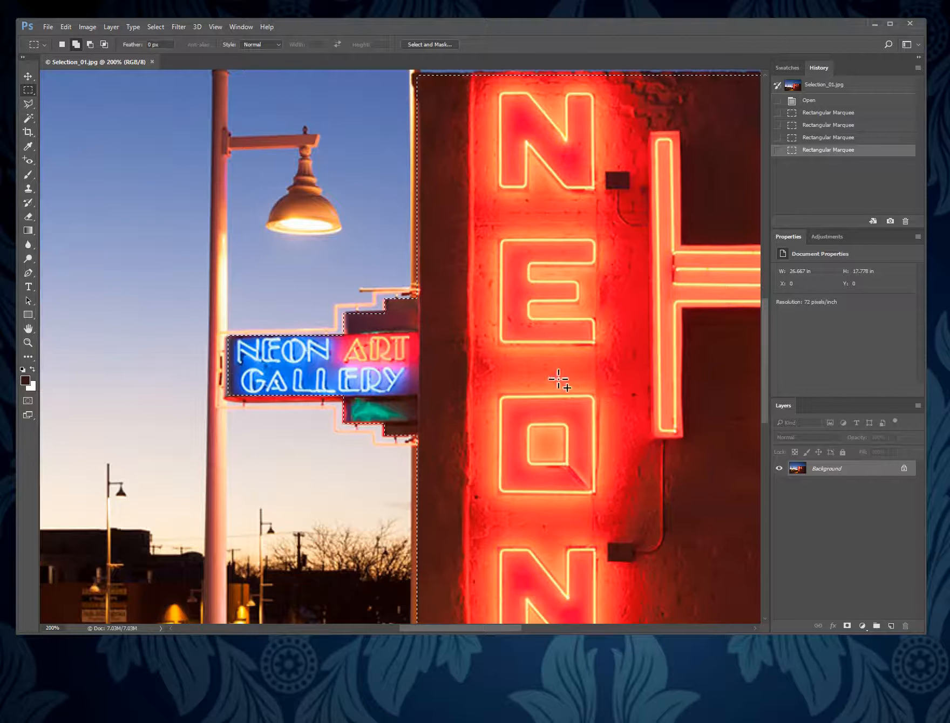
pyautogui.doubleClick(31, 327)
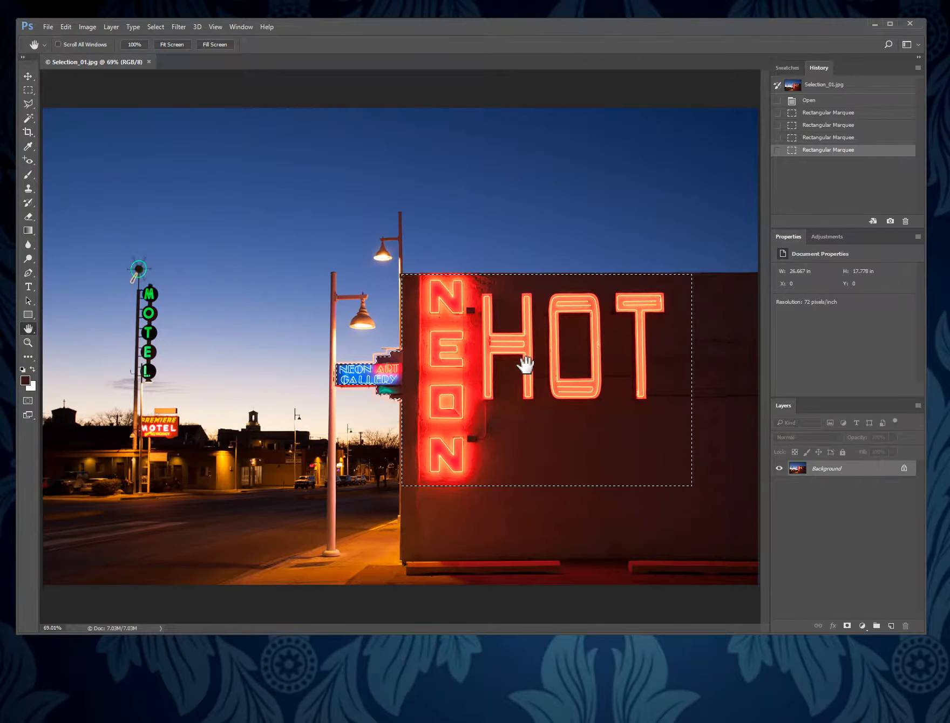
# Step: Copy the selected signs to a new layer and check the cutout by temporarily hiding the Background layer
pyautogui.hotkey('ctrl', 'j')
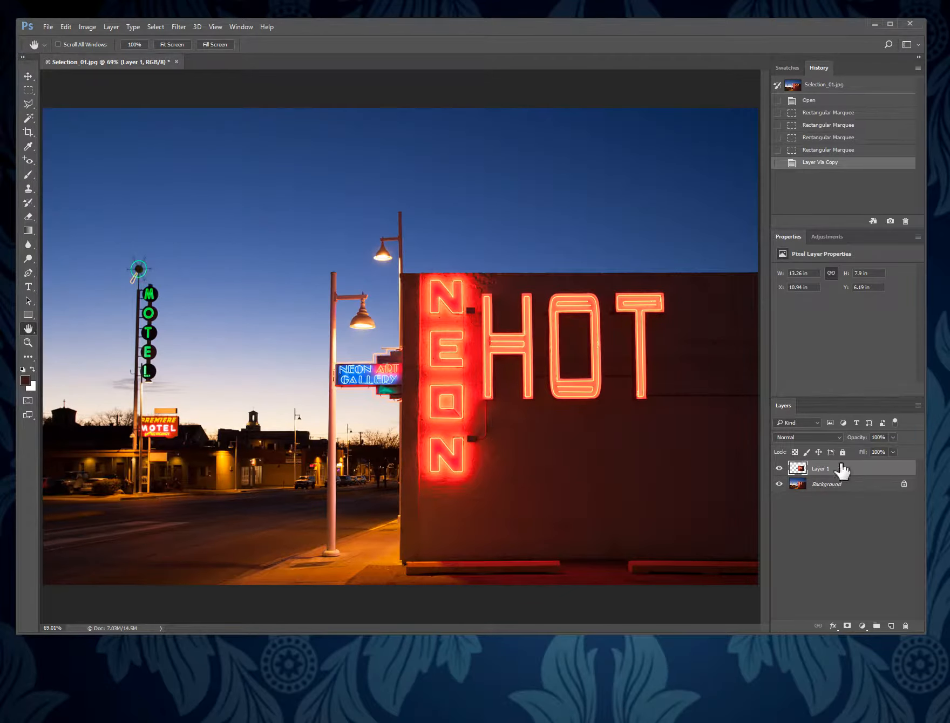
pyautogui.click(779, 484)
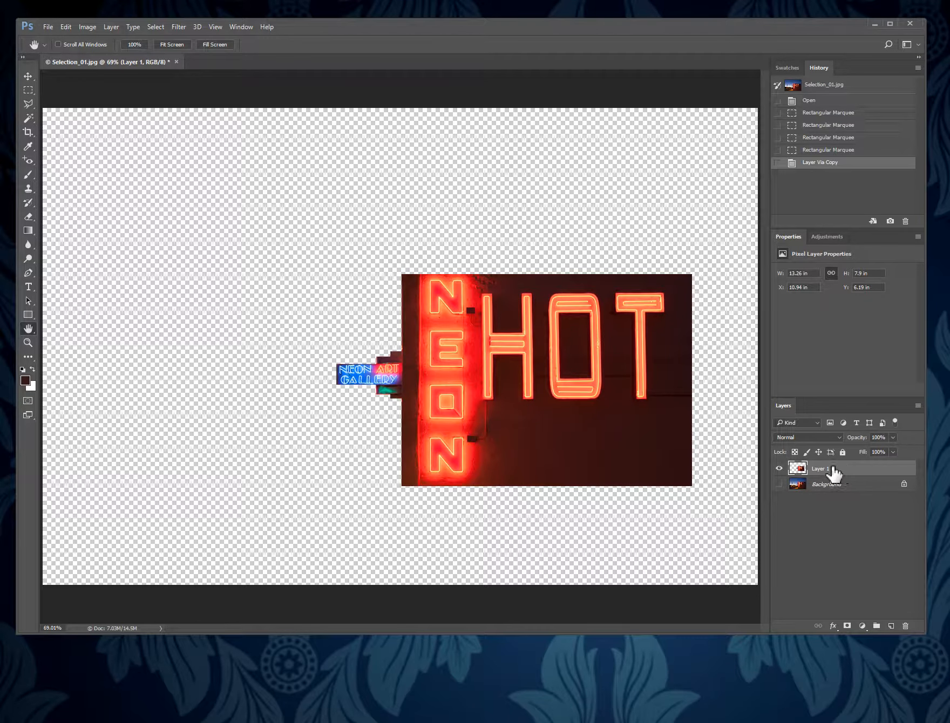
pyautogui.click(779, 485)
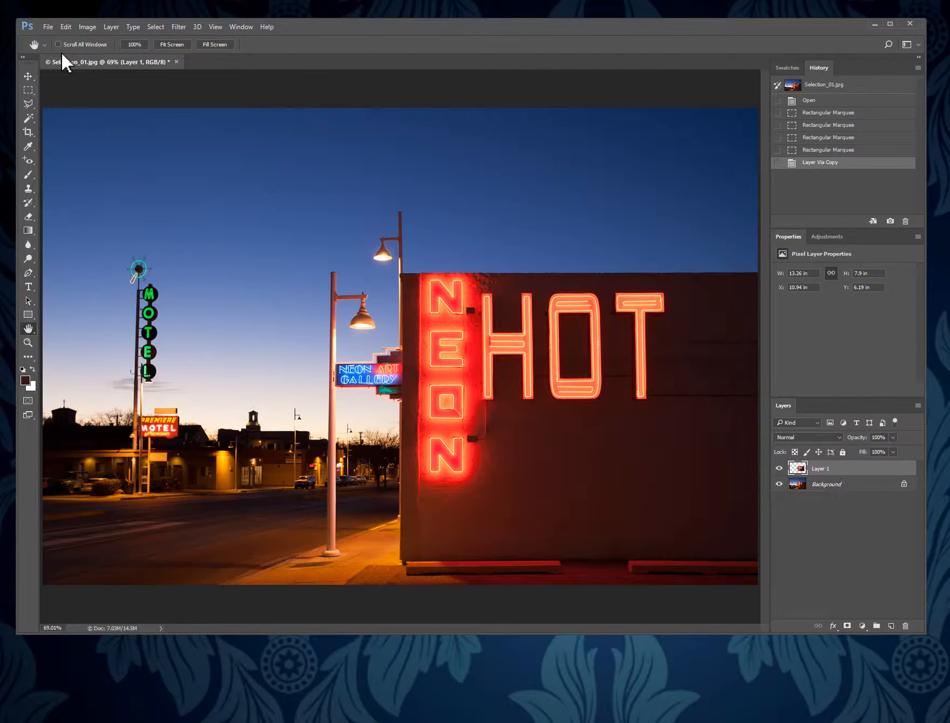
# Step: Save the document as a Photoshop PSD in the PHOTOSHOP 03 folder, prefixing the file name Selection_01 with the author's full name and an underscore
pyautogui.click(47, 28)
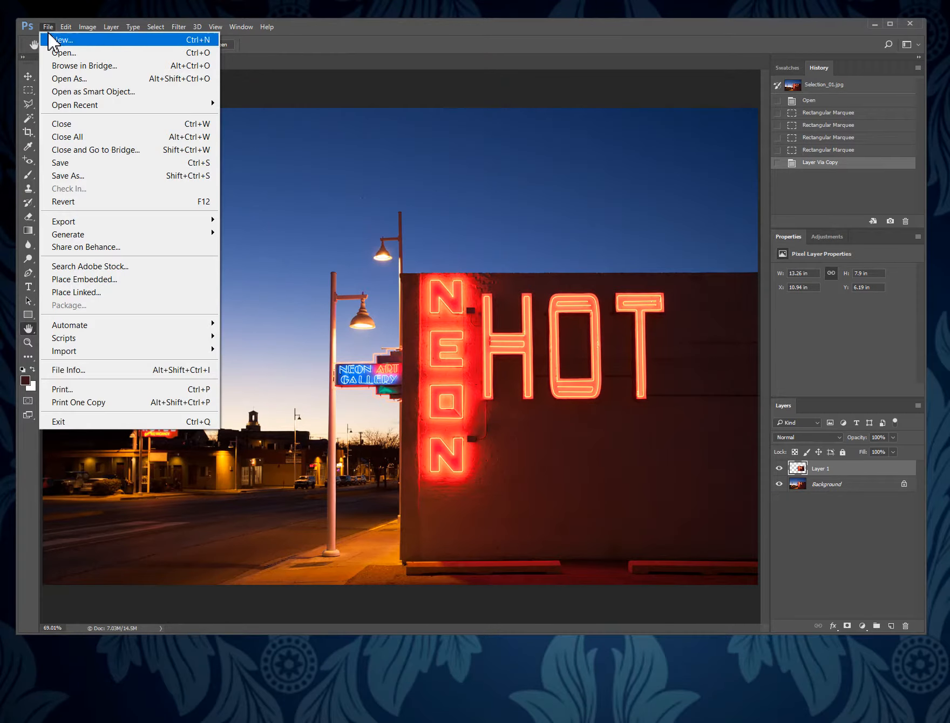
pyautogui.click(110, 176)
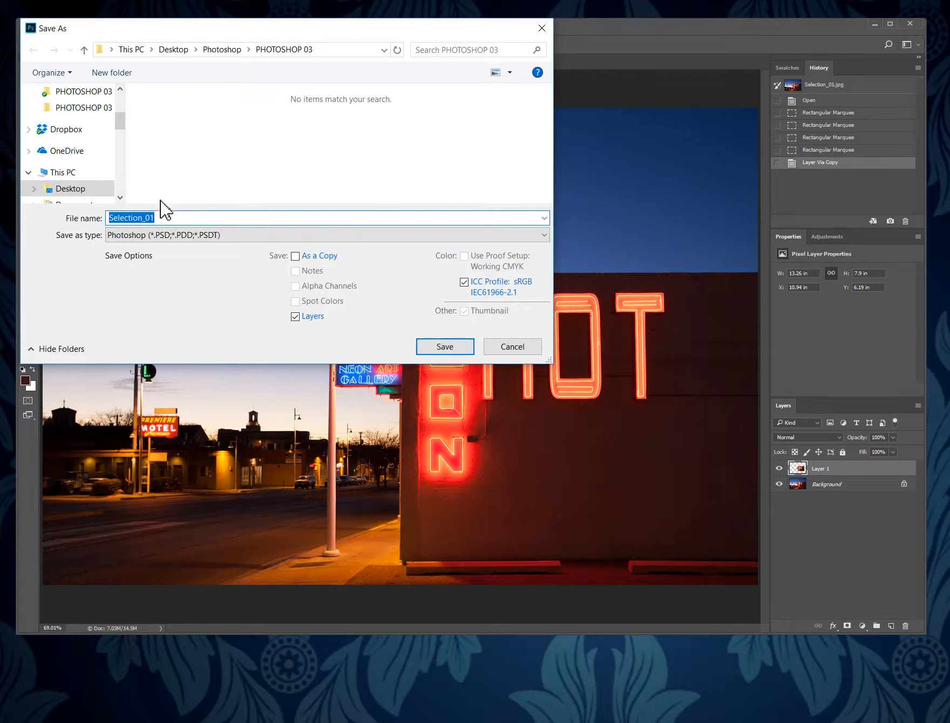
pyautogui.click(113, 218)
pyautogui.write('mike')
pyautogui.press('BackSpace')
pyautogui.press('BackSpace')
pyautogui.press('BackSpace')
pyautogui.press('BackSpace')
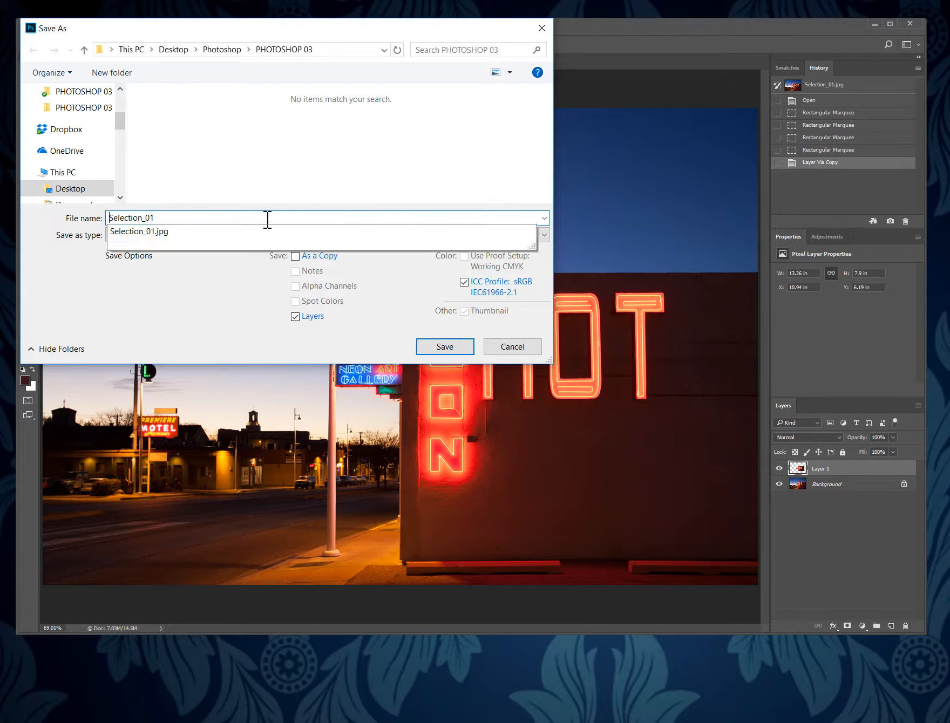
pyautogui.write('Mike Brown')
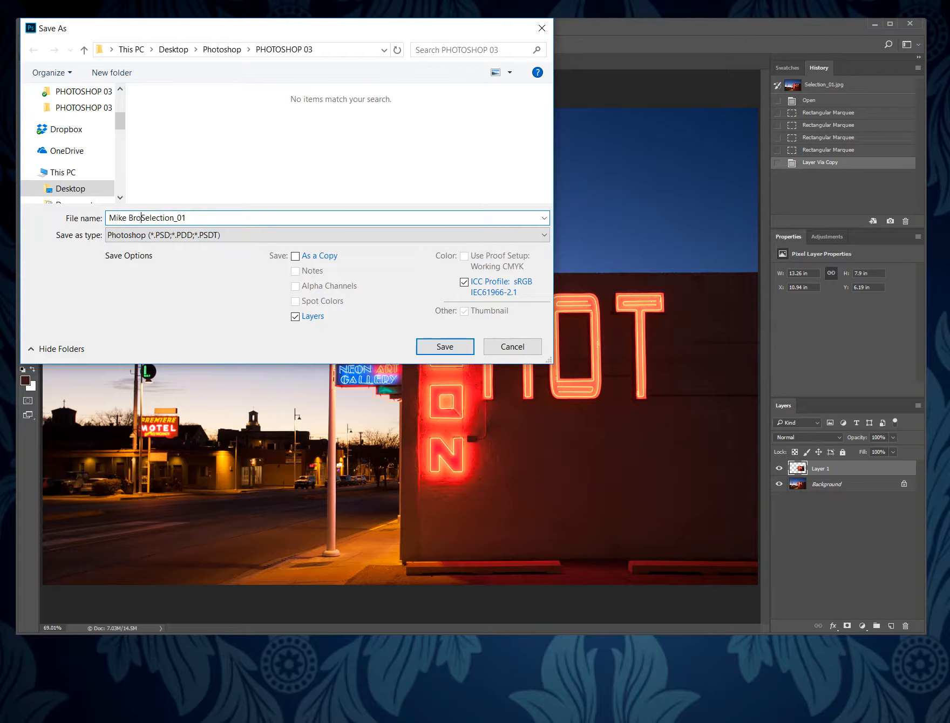
pyautogui.write('_')
pyautogui.click(448, 346)
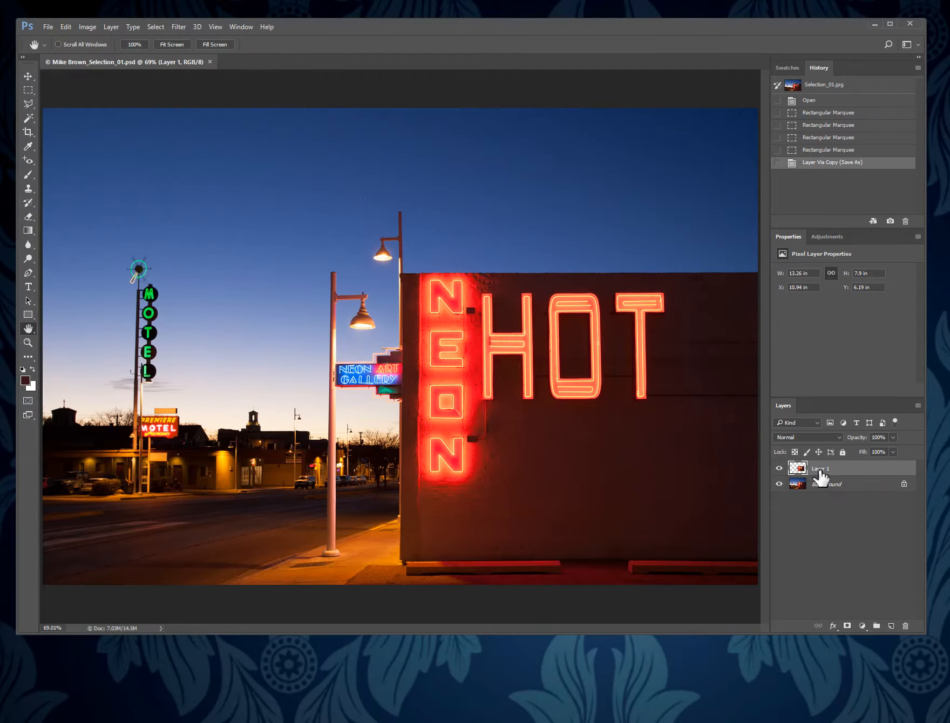
# Step: Show only the copied sign layer with the Background hidden, and close the document without saving these visibility changes
pyautogui.click(779, 469)
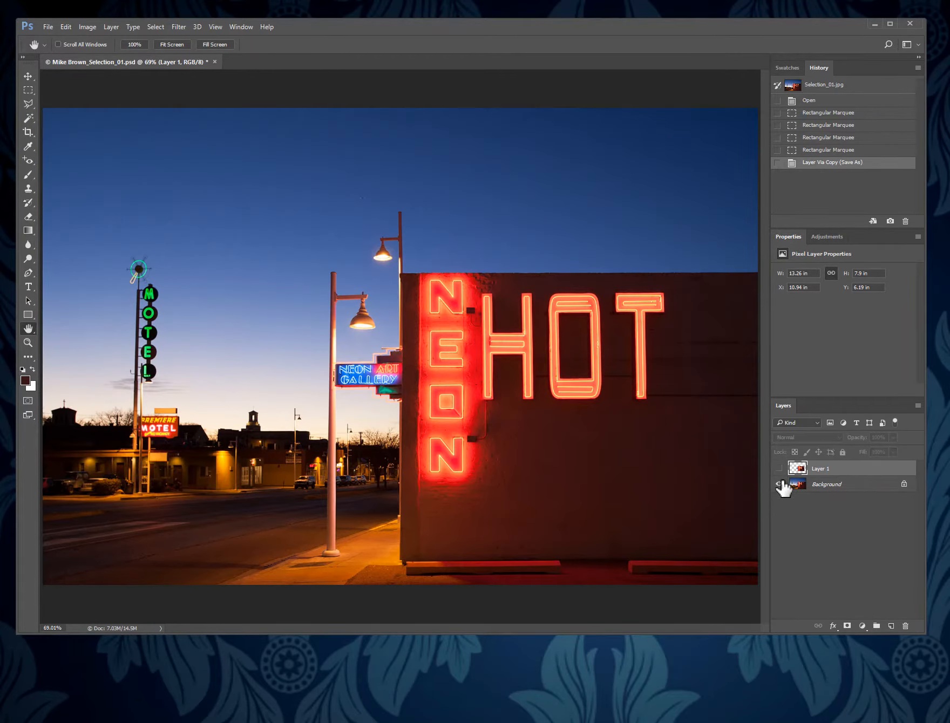
pyautogui.click(780, 484)
pyautogui.click(779, 469)
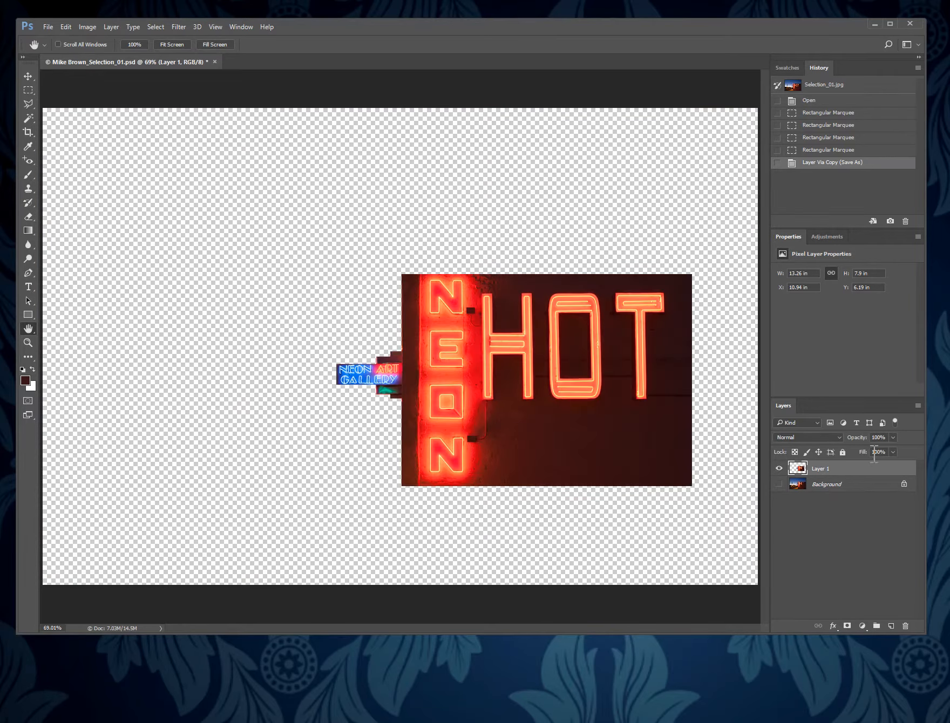
pyautogui.click(215, 61)
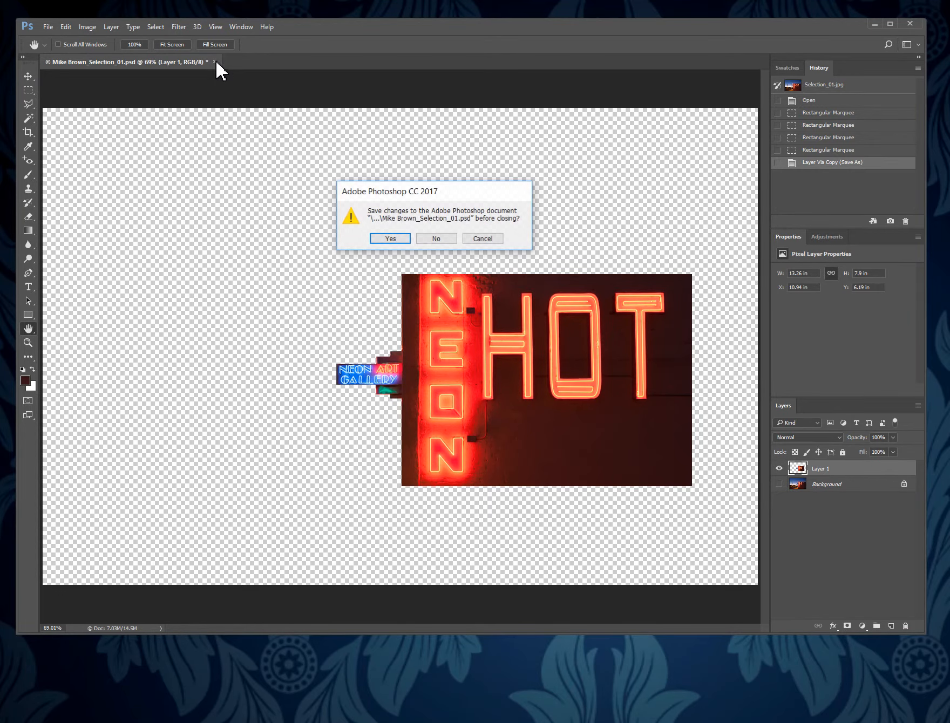
pyautogui.click(438, 241)
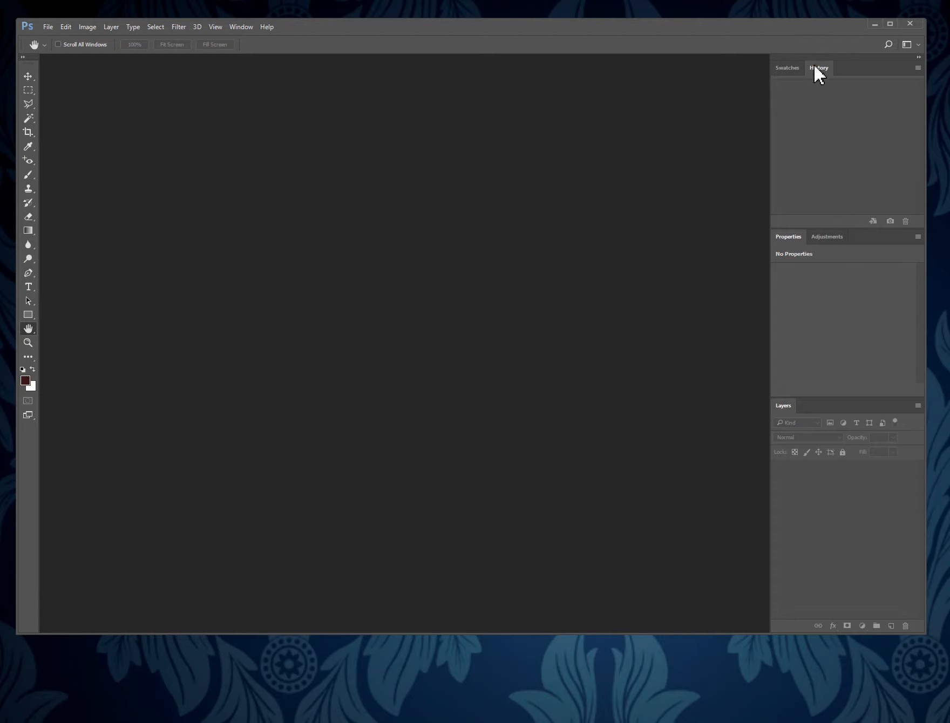